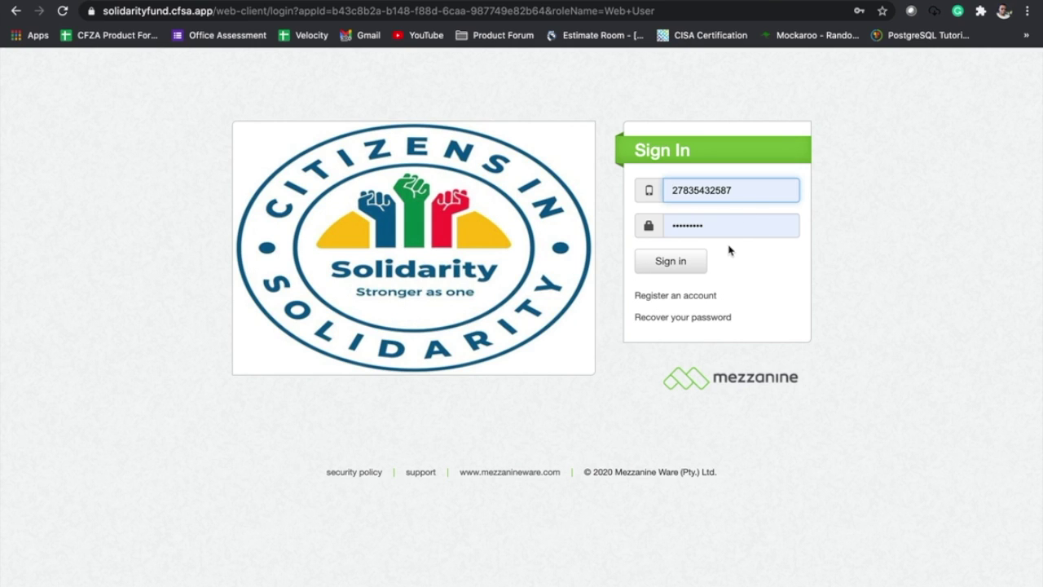
- Submit the merchant's mobile number and password on the Sign In form
click(674, 262)
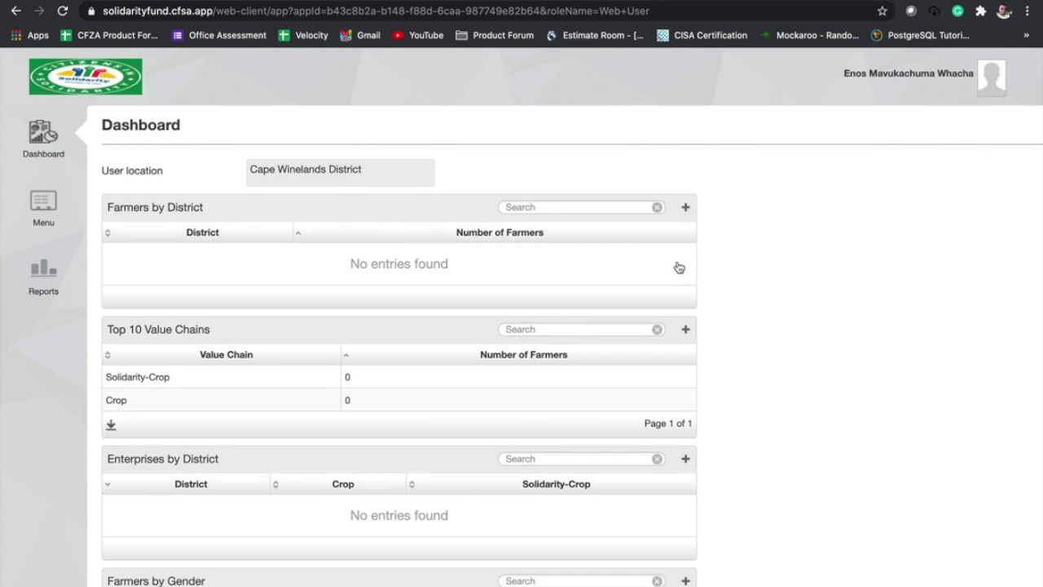
- Open the Main Menu and highlight the Cape Winelands District location and Test Service Point
click(50, 207)
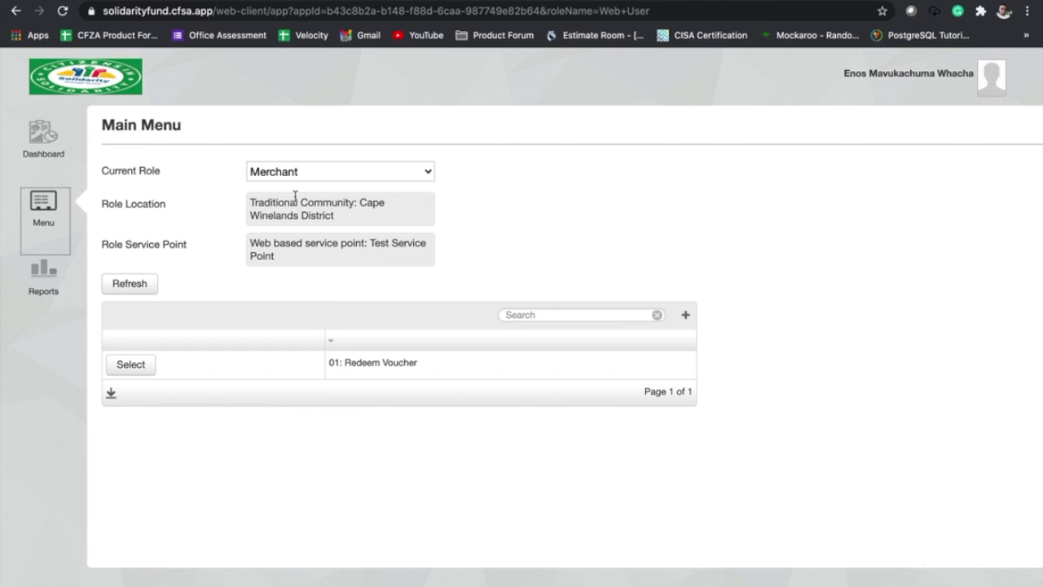
drag(360, 202, 375, 221)
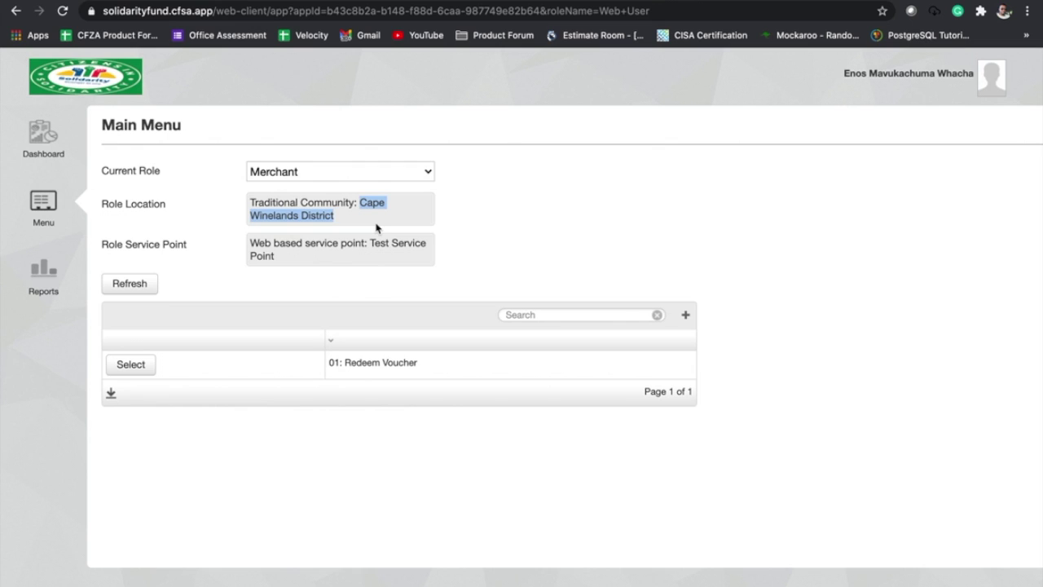
click(114, 250)
drag(114, 248, 155, 247)
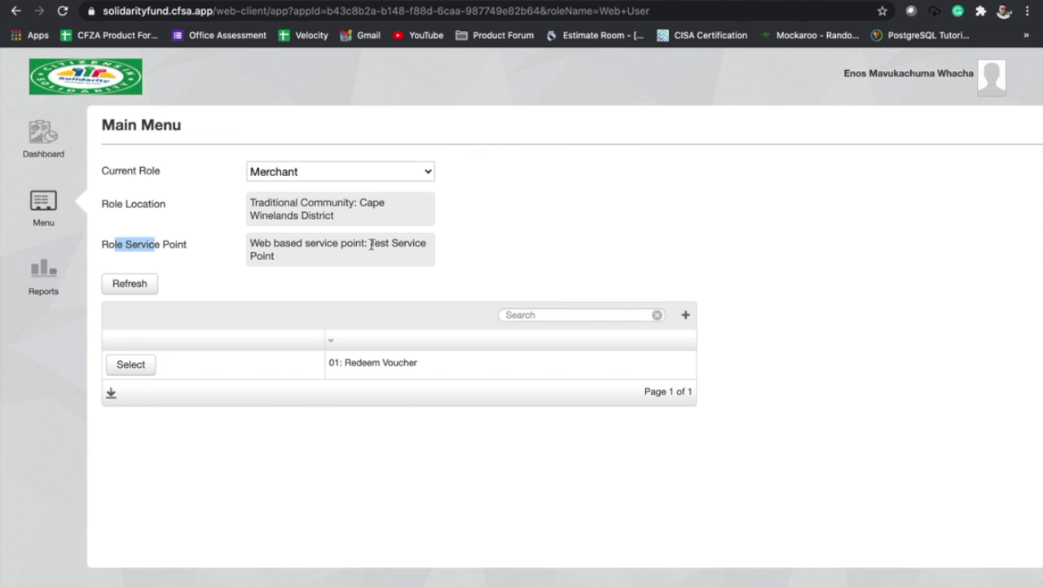
drag(371, 245, 422, 261)
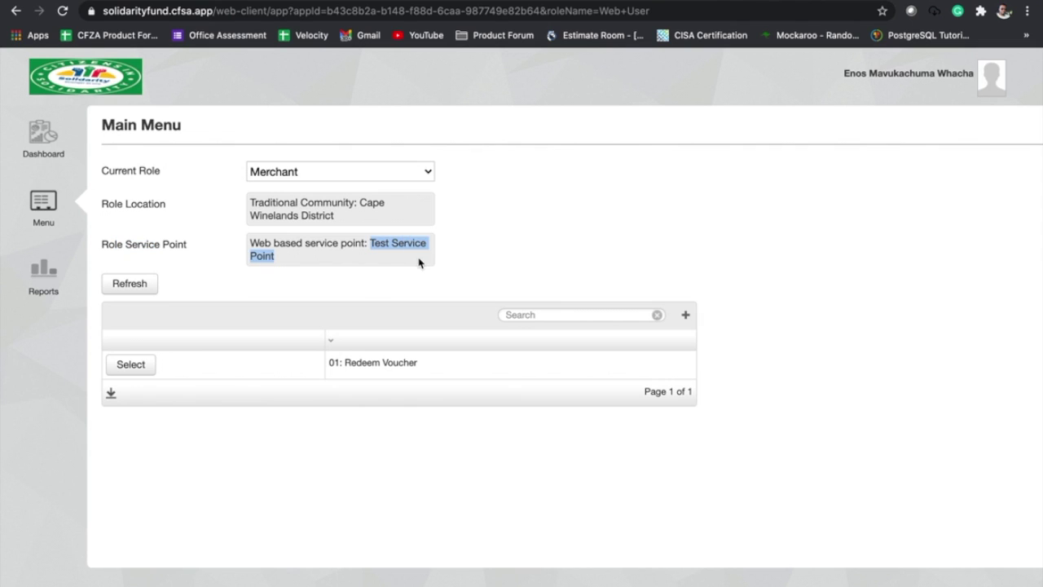
click(271, 290)
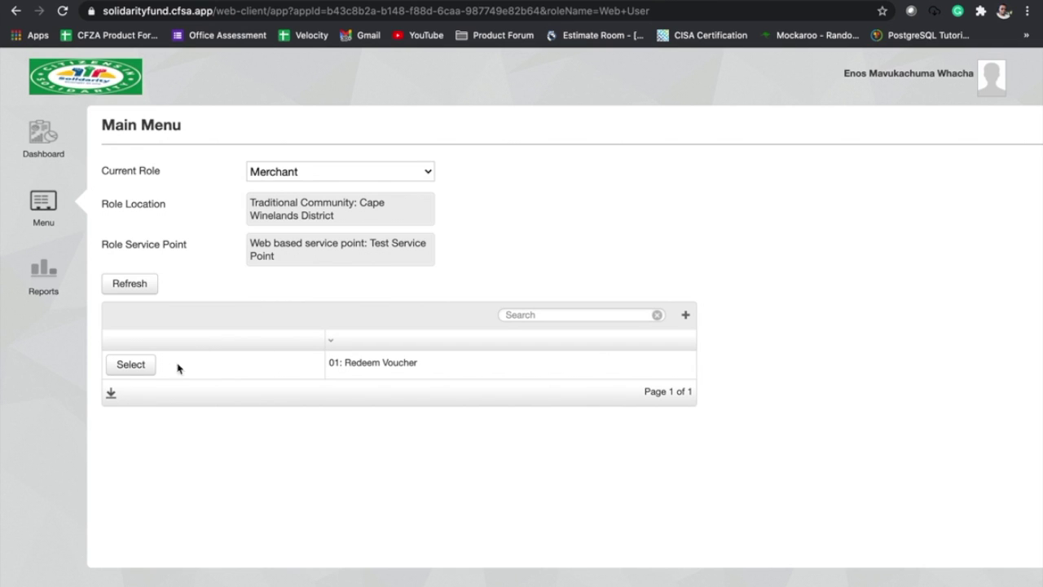
- Open Redeem Voucher, paste the farmer's voucher code and run Find Farmer
click(131, 365)
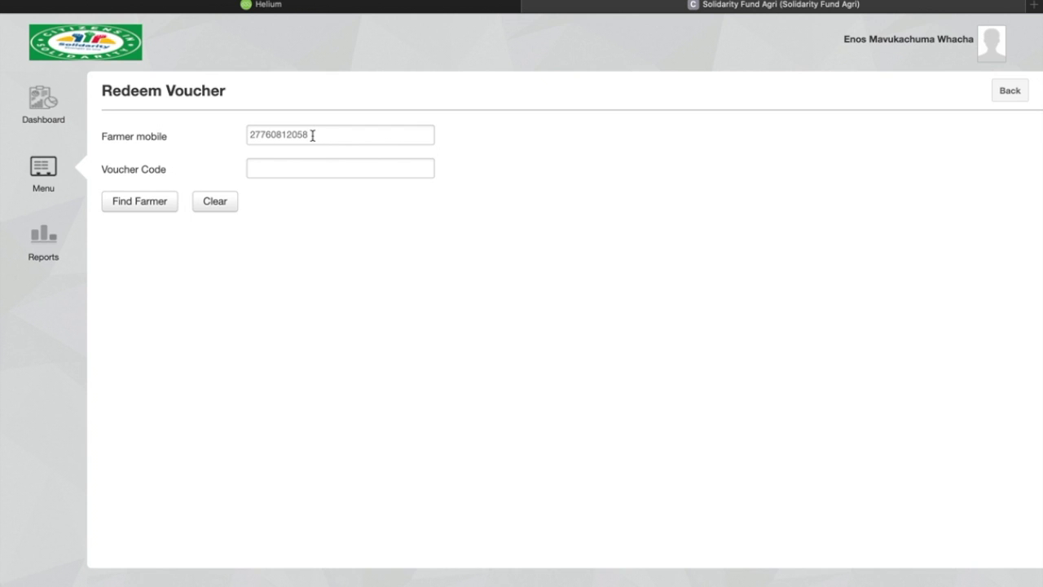
click(281, 169)
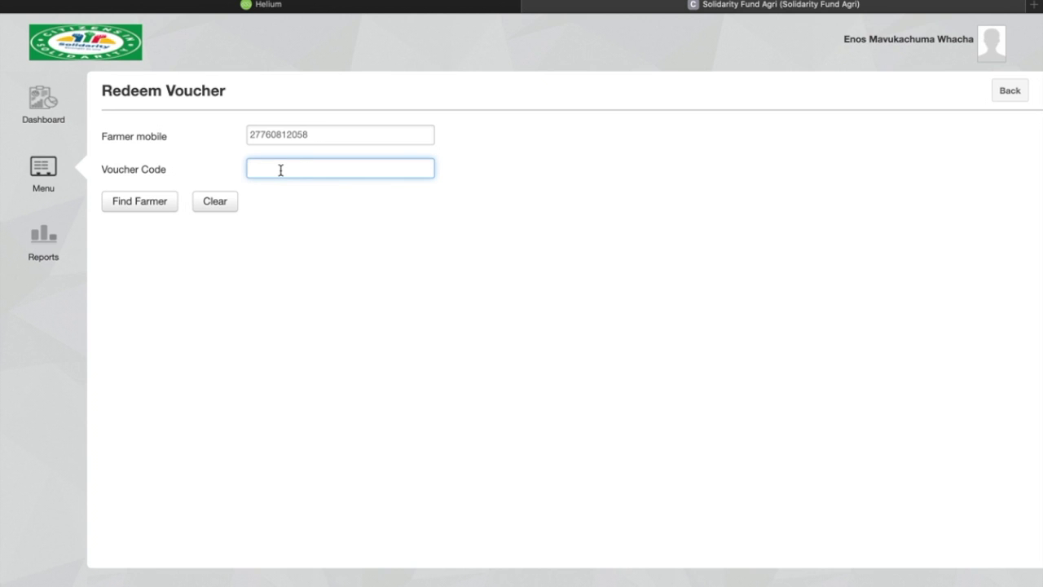
text(PUF8CJ9W)
click(135, 208)
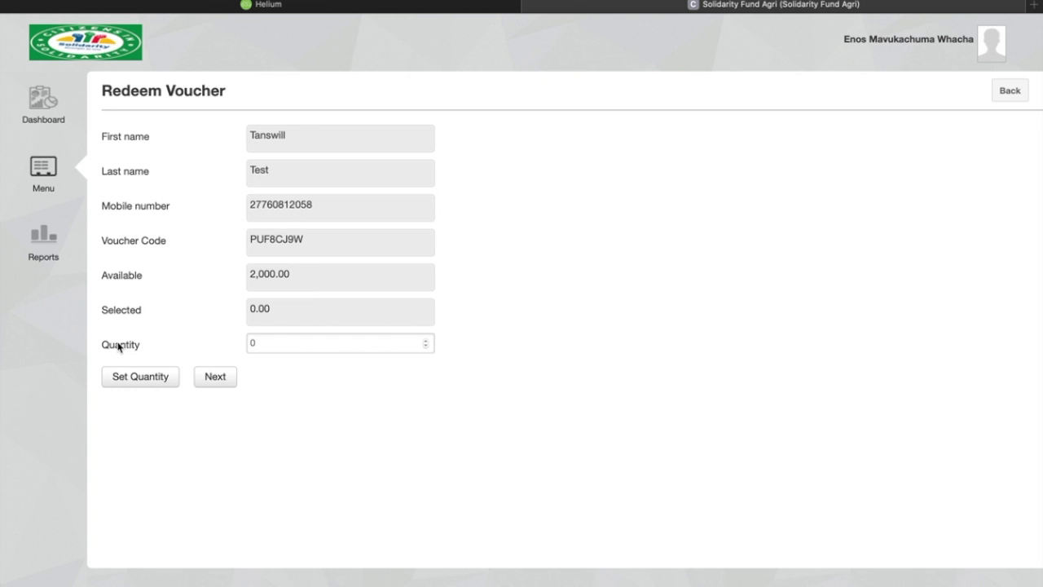
- Replace the quantity with 100 and apply it to list the available test products
double_click(263, 344)
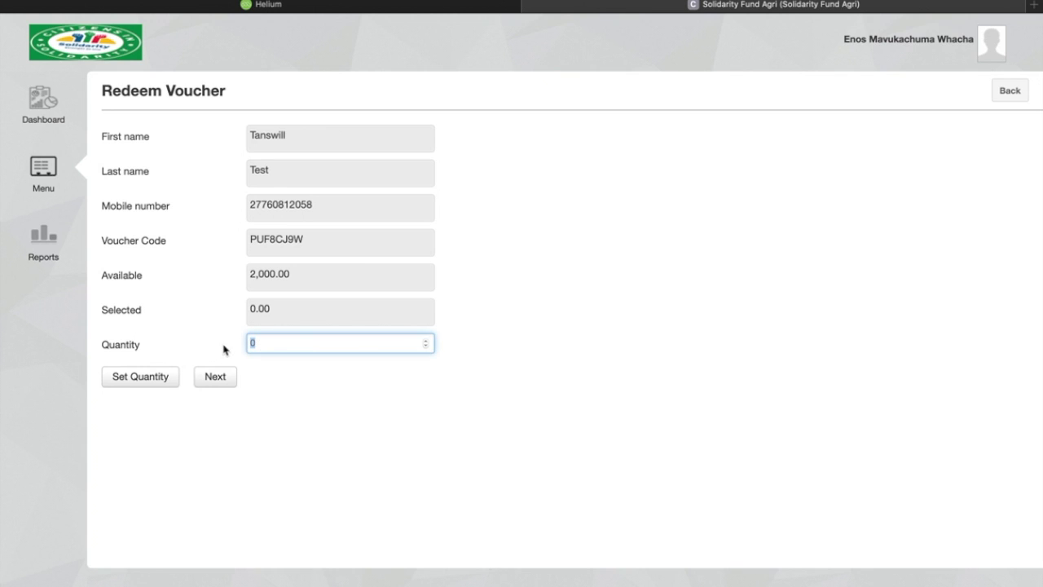
text(100)
click(302, 291)
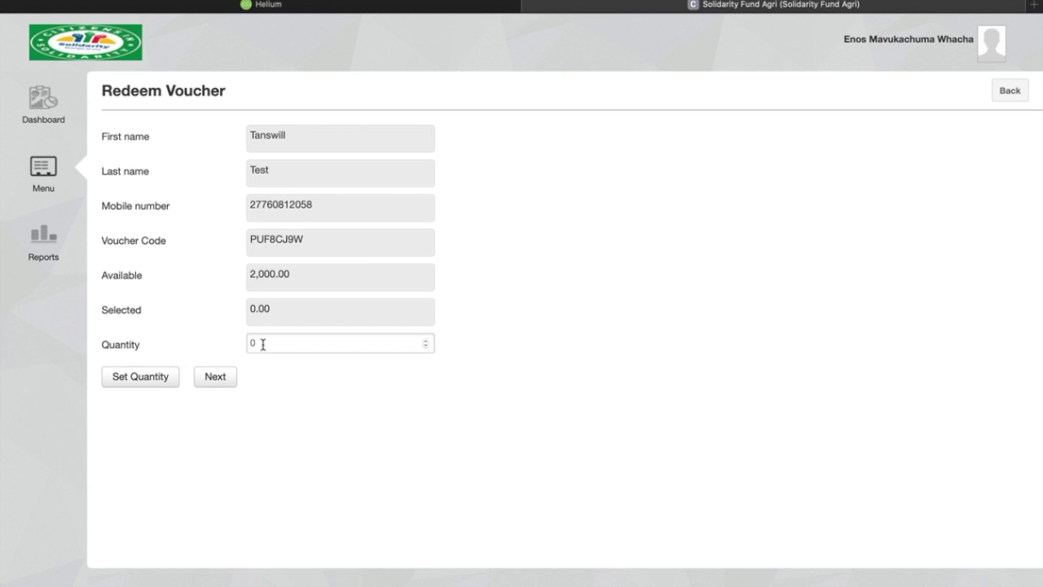
click(263, 343)
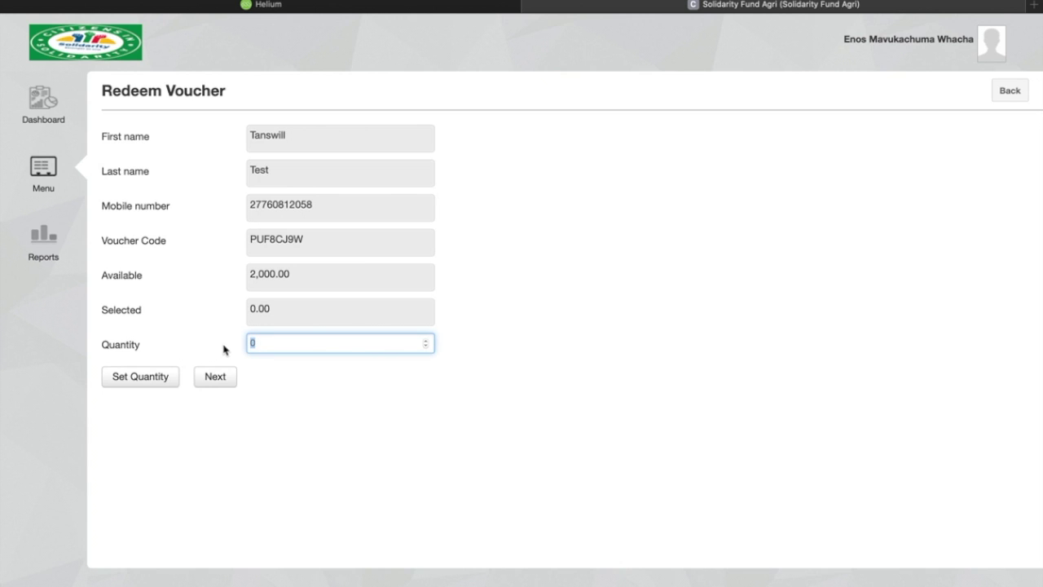
text(100)
click(285, 303)
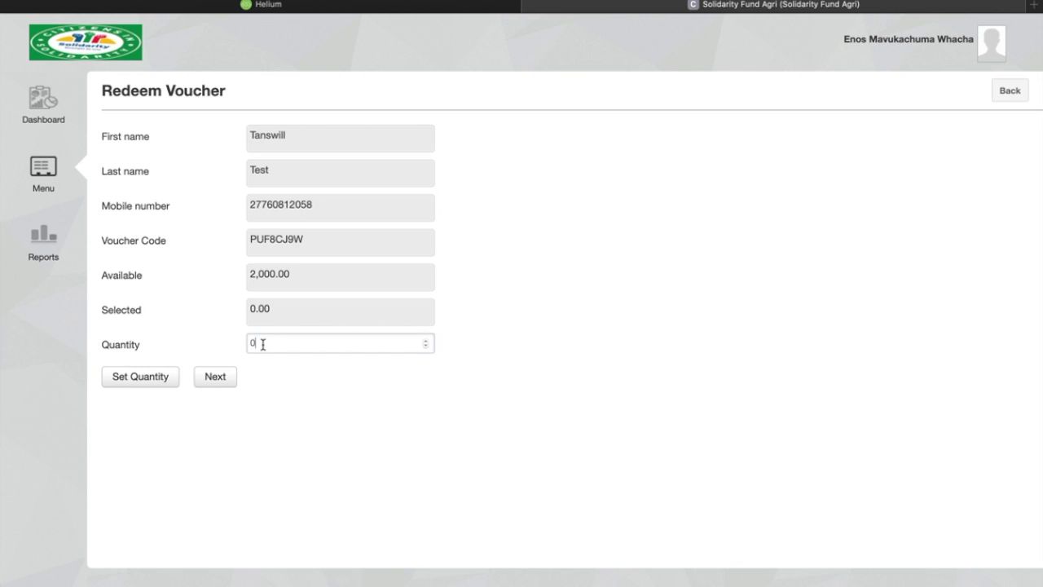
double_click(263, 344)
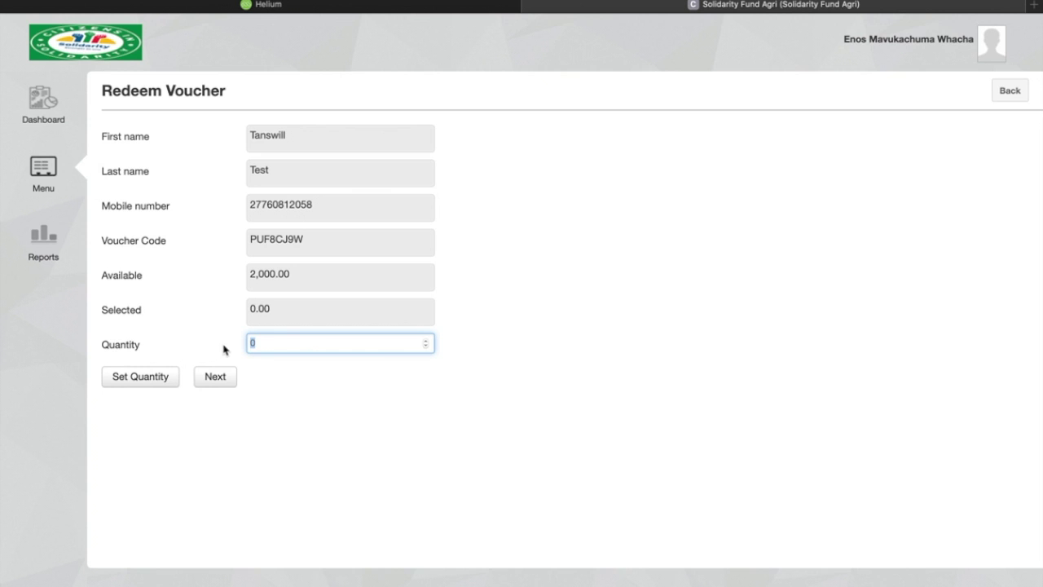
text(100)
click(139, 380)
scroll(138, 383, down, 2)
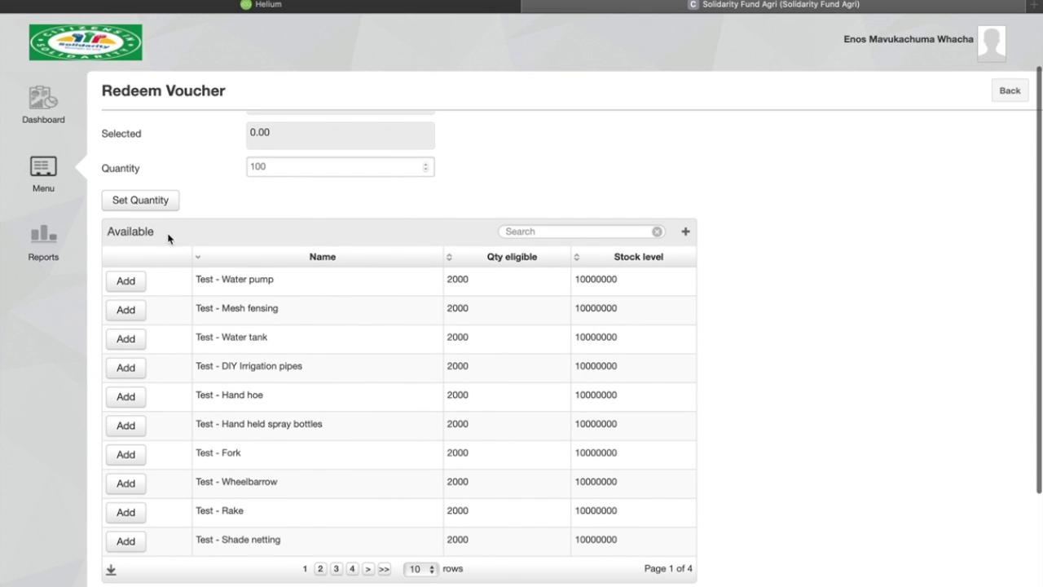
scroll(496, 356, down, 3)
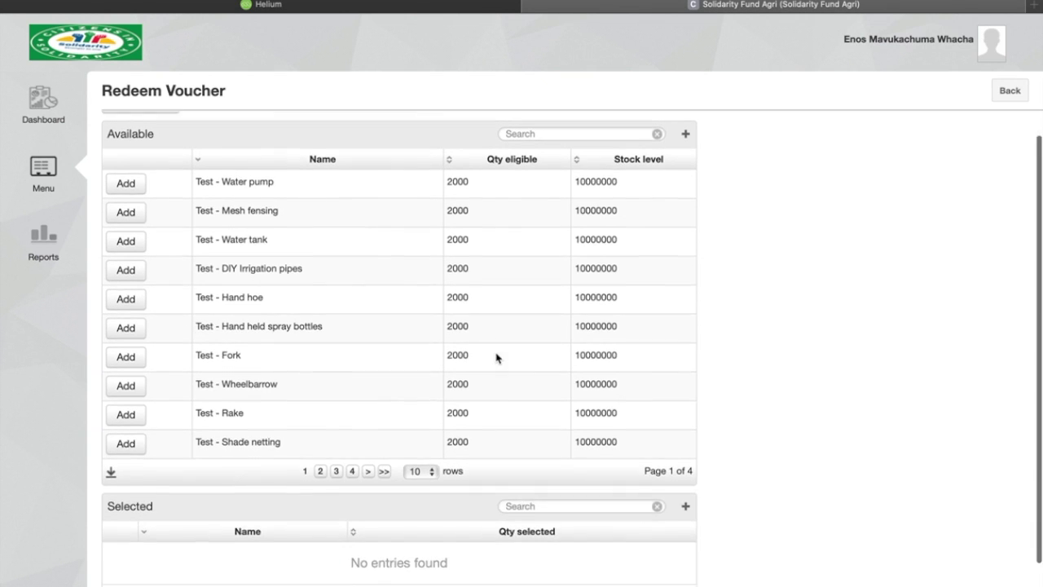
scroll(495, 356, up, 2)
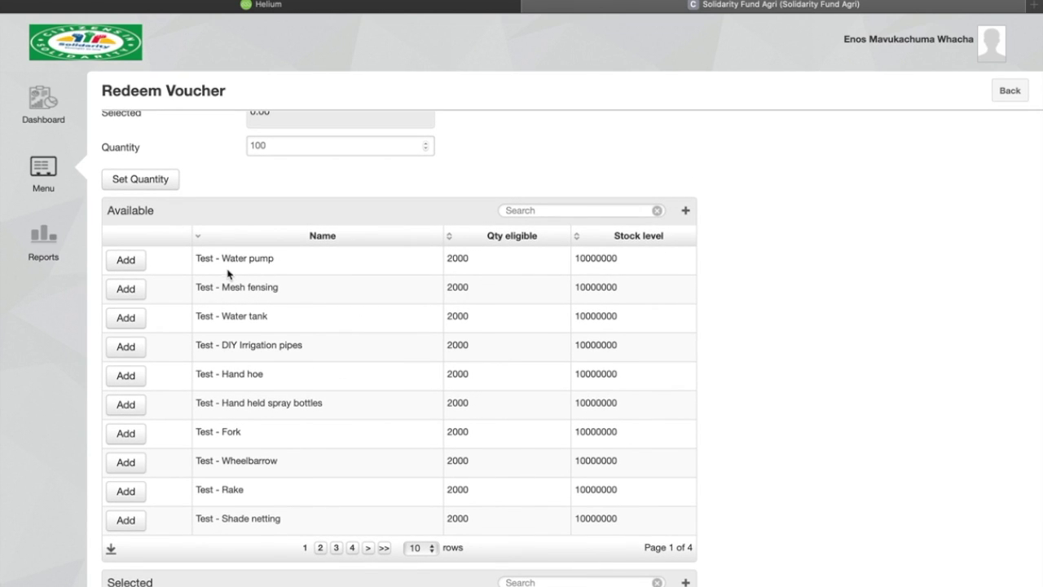
click(126, 260)
scroll(126, 261, down, 4)
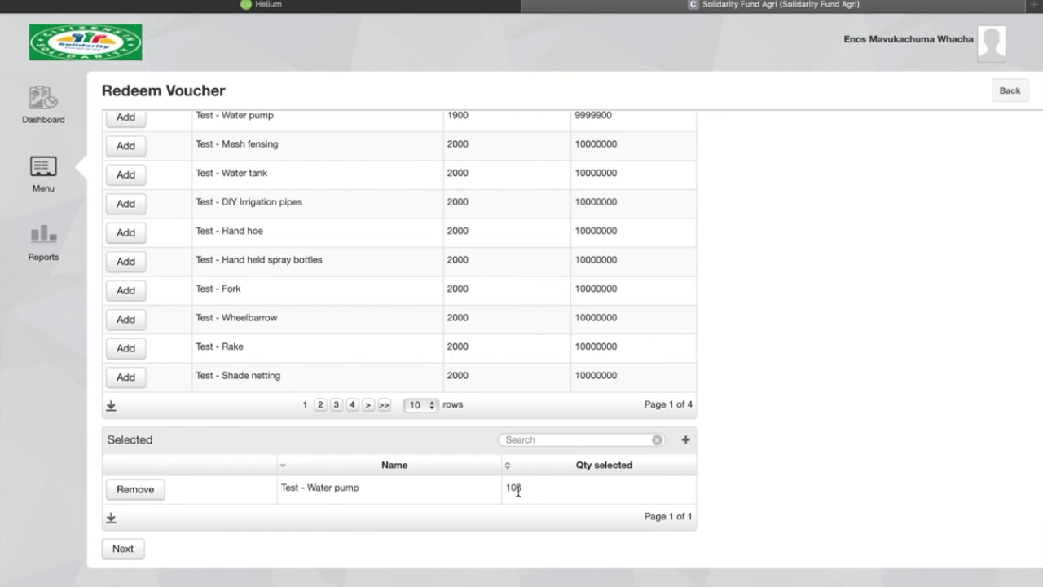
click(144, 493)
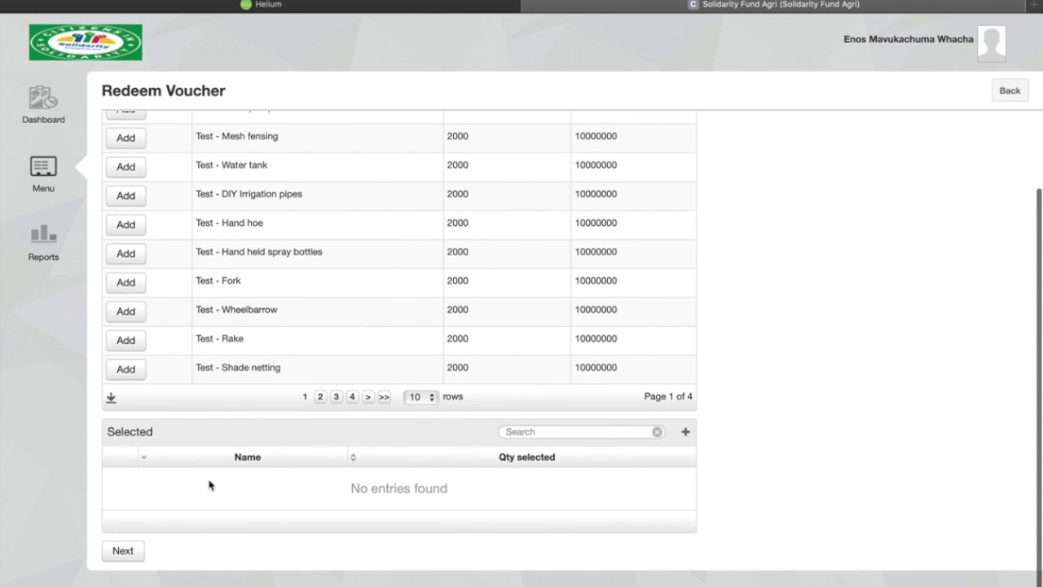
scroll(208, 486, up, 5)
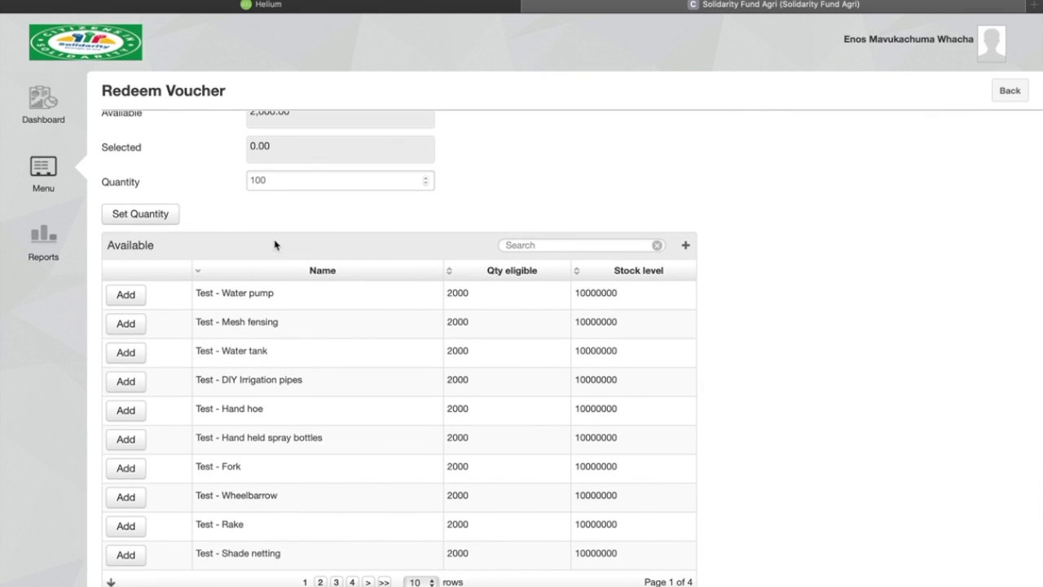
- Add Test - Mesh fensing to the voucher at quantity 1000
drag(273, 179, 232, 184)
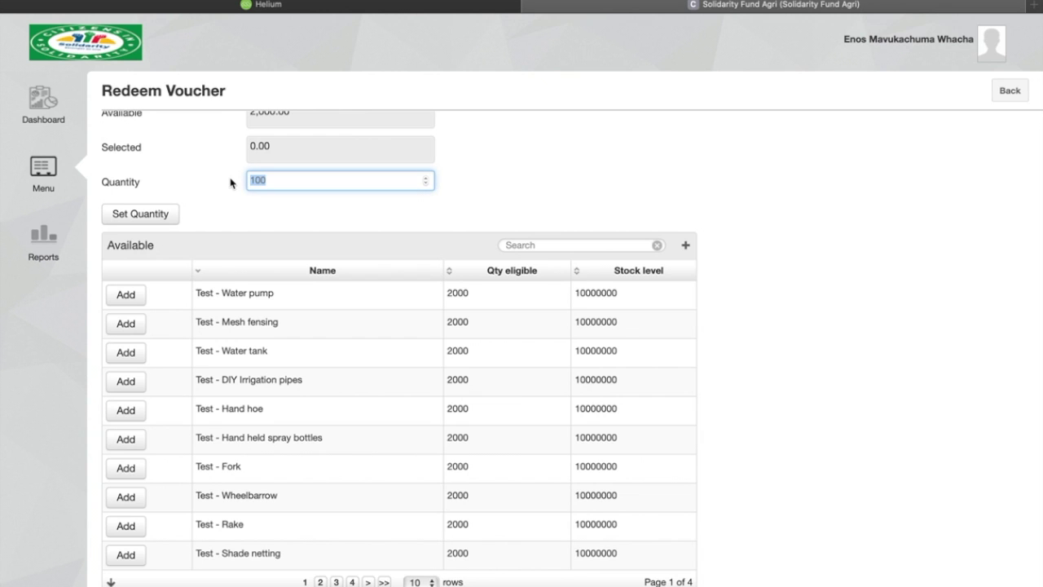
text(1)
click(160, 216)
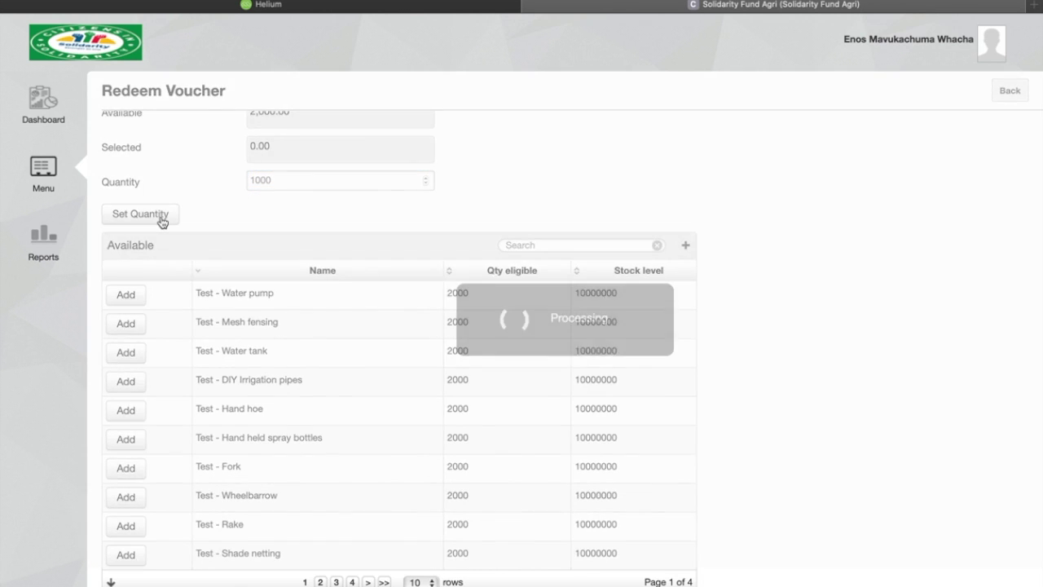
click(127, 324)
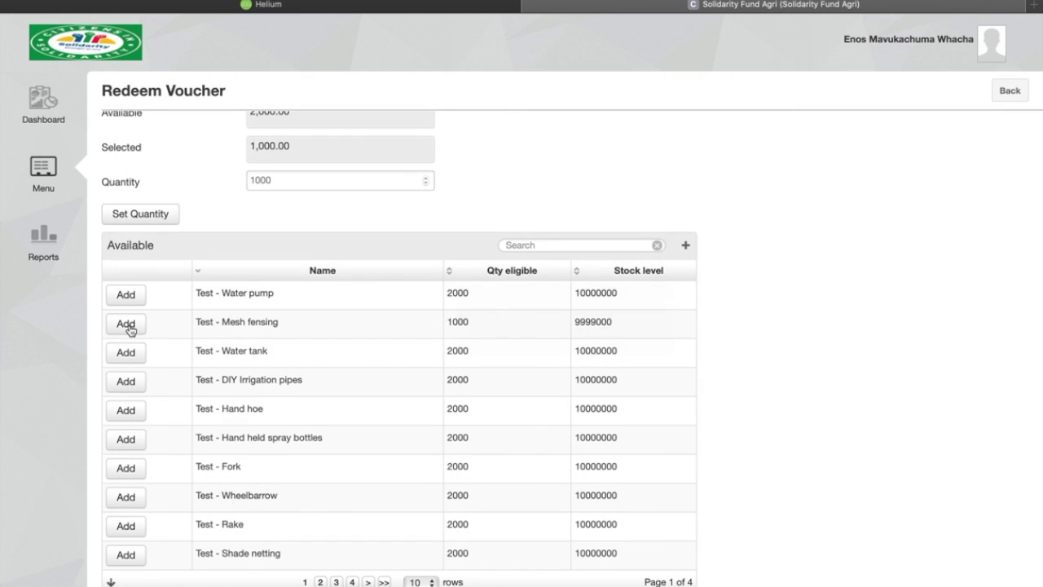
scroll(130, 328, down, 4)
scroll(131, 329, down, 1)
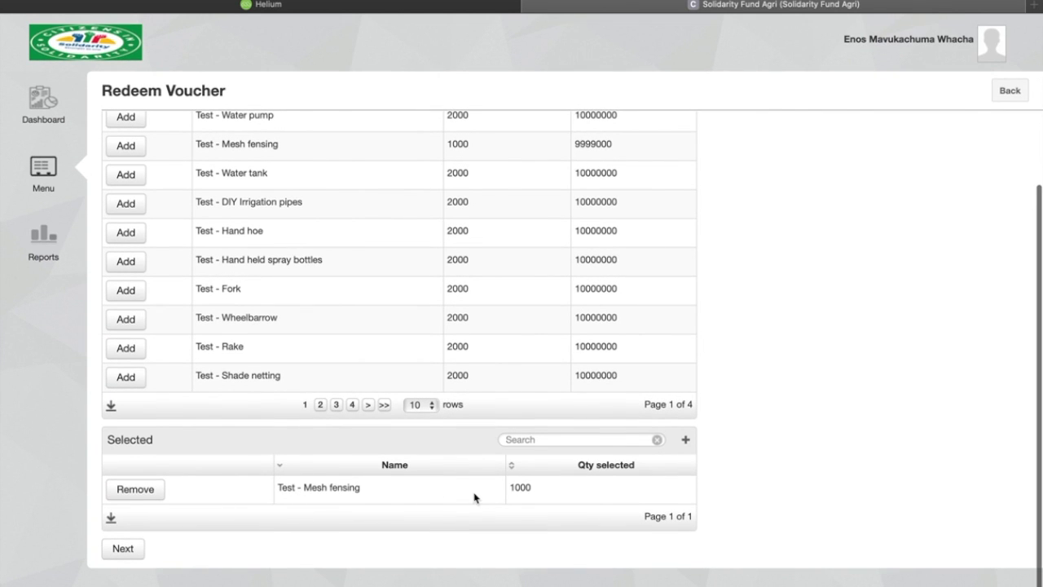
scroll(475, 497, up, 2)
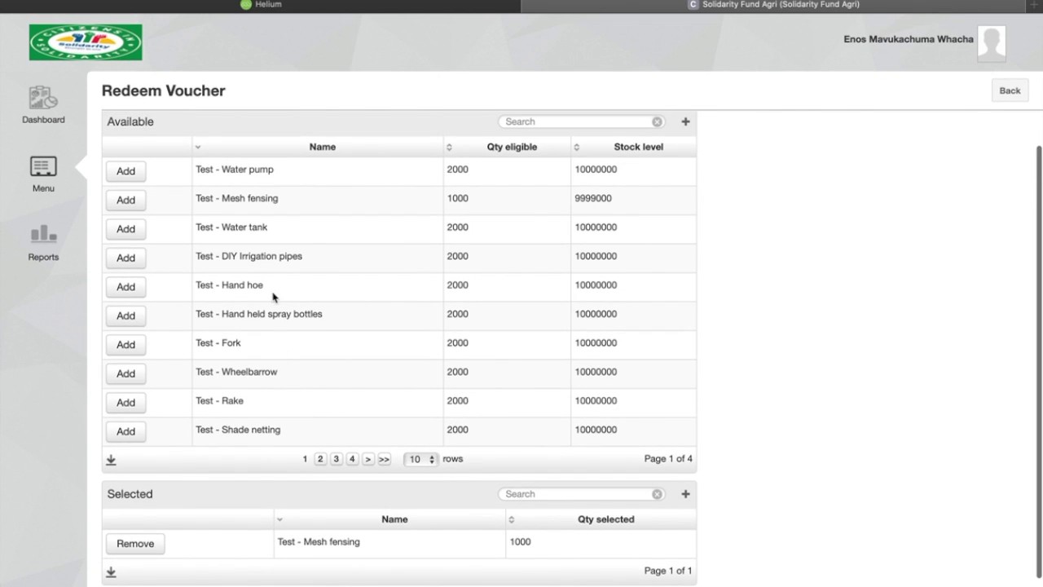
scroll(238, 346, up, 3)
scroll(237, 346, up, 2)
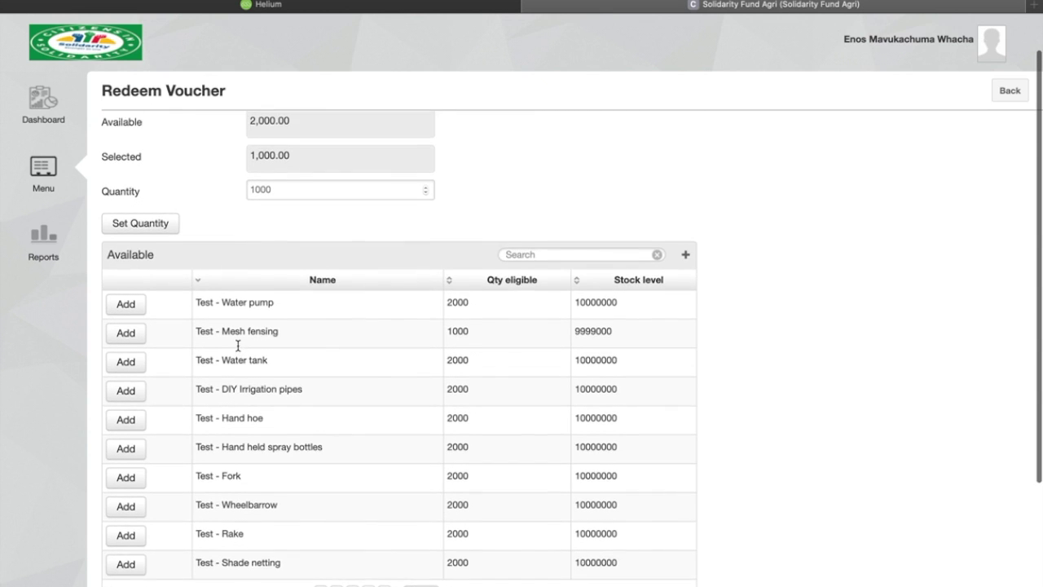
scroll(237, 346, down, 2)
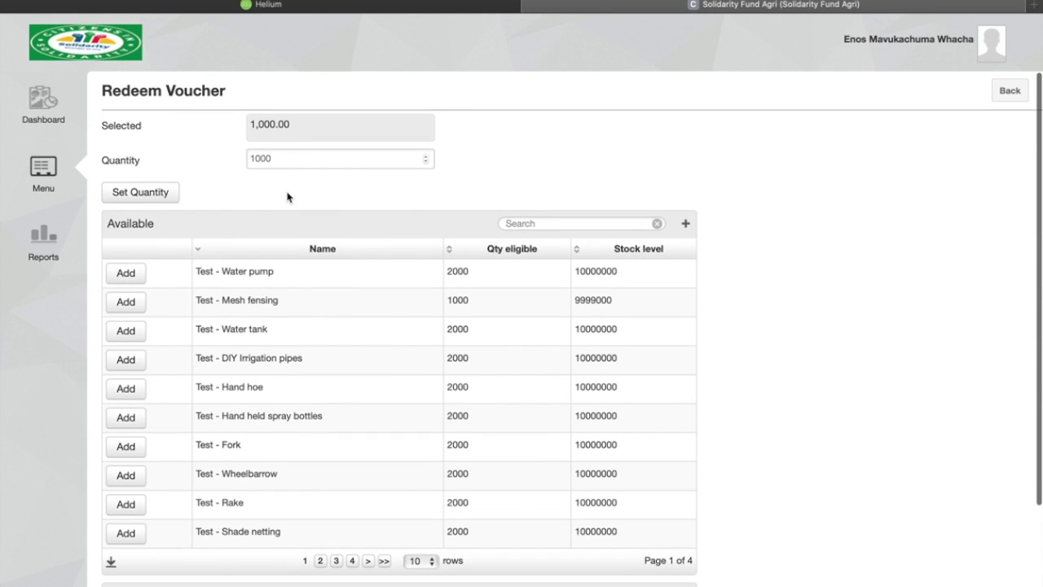
- Set quantity 500 and add Test - Fork, bringing the selected total to 1,500.00
drag(275, 158, 233, 158)
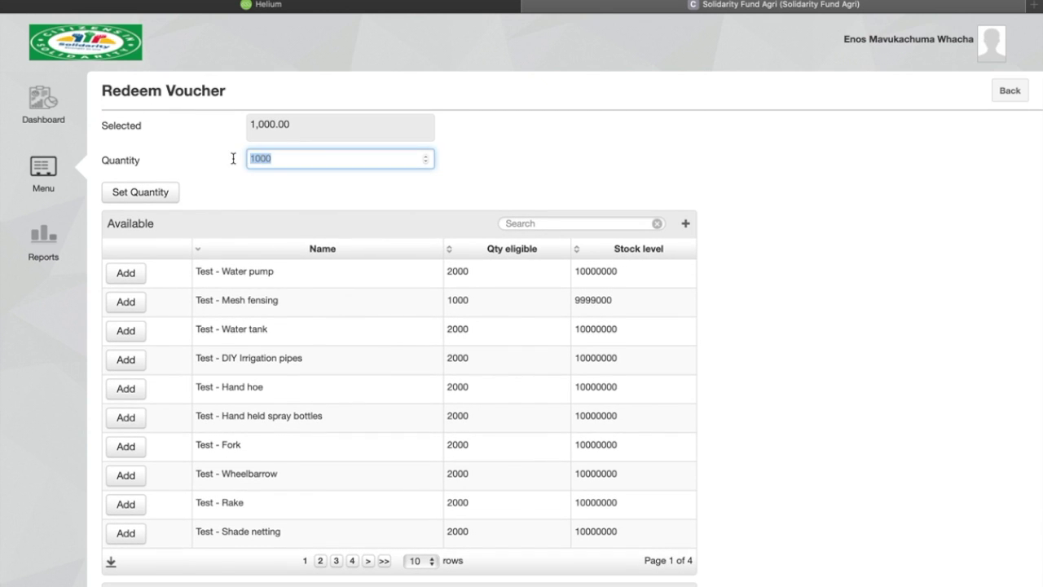
text(50)
click(154, 193)
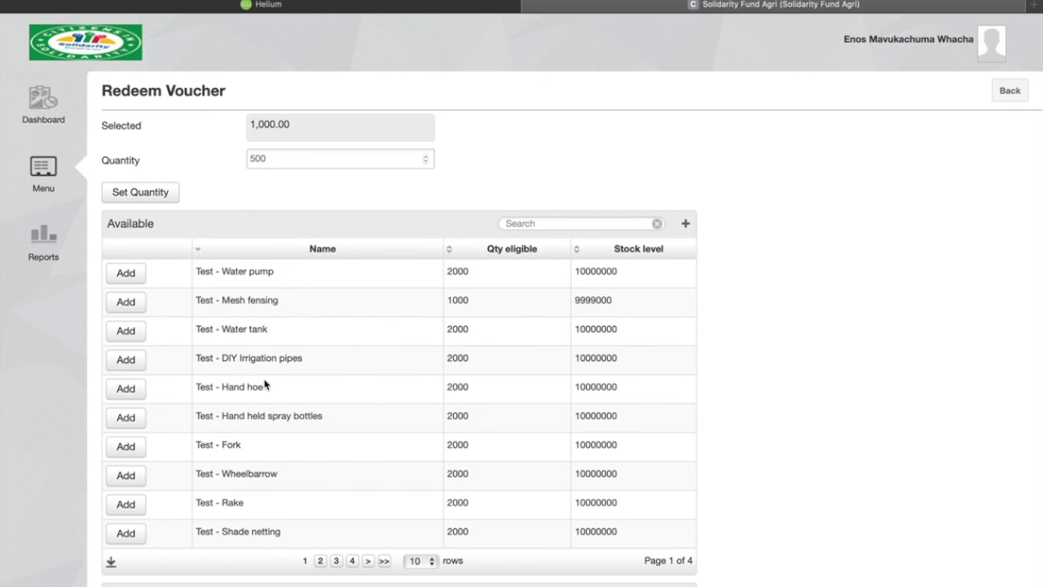
click(119, 452)
scroll(122, 454, down, 3)
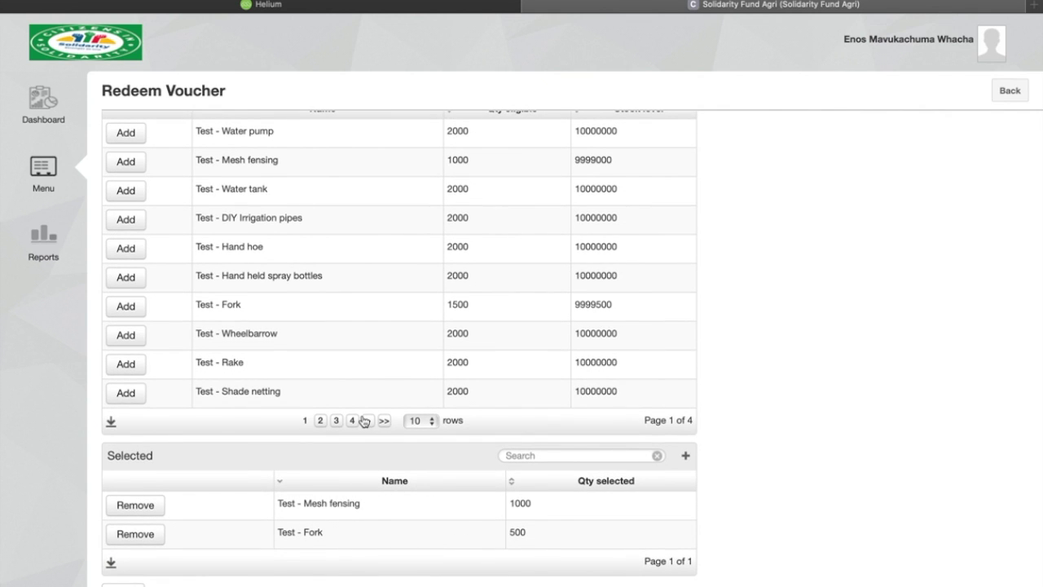
scroll(364, 421, up, 5)
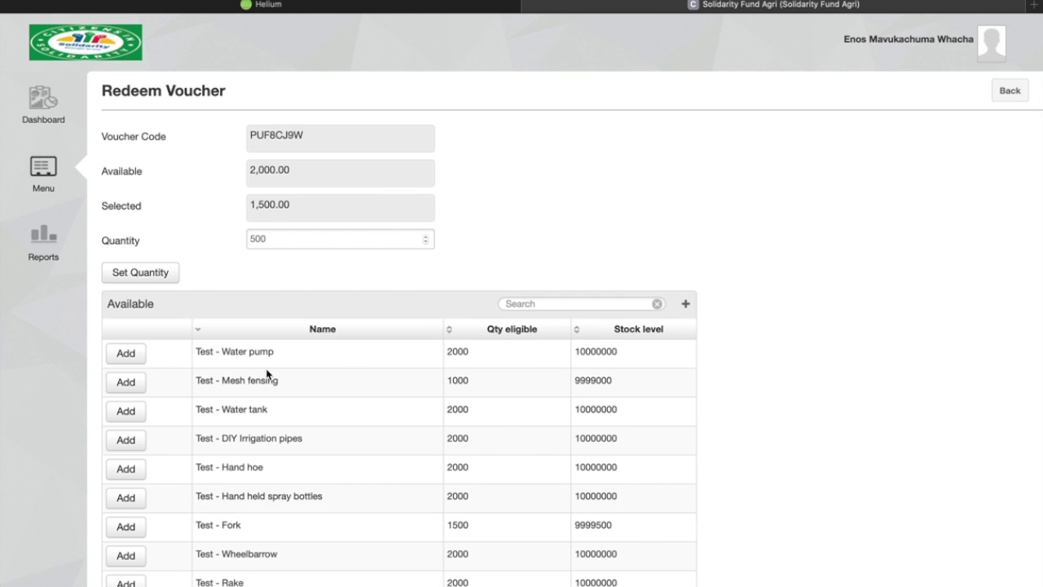
- Set quantity 200 and add Test - Water tank, making the requested total 1,700.00
scroll(267, 374, down, 2)
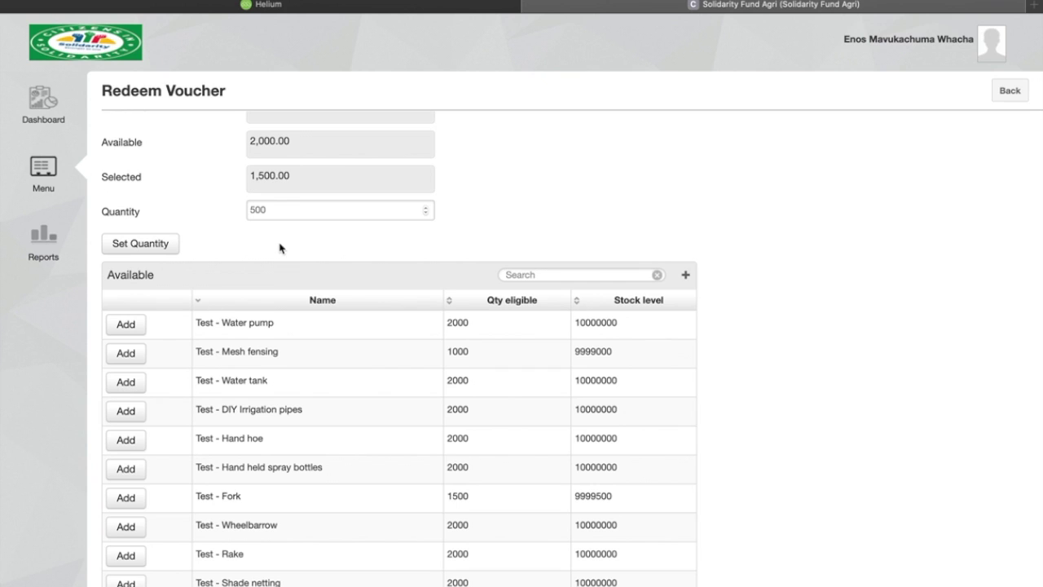
drag(270, 210, 223, 208)
text(2)
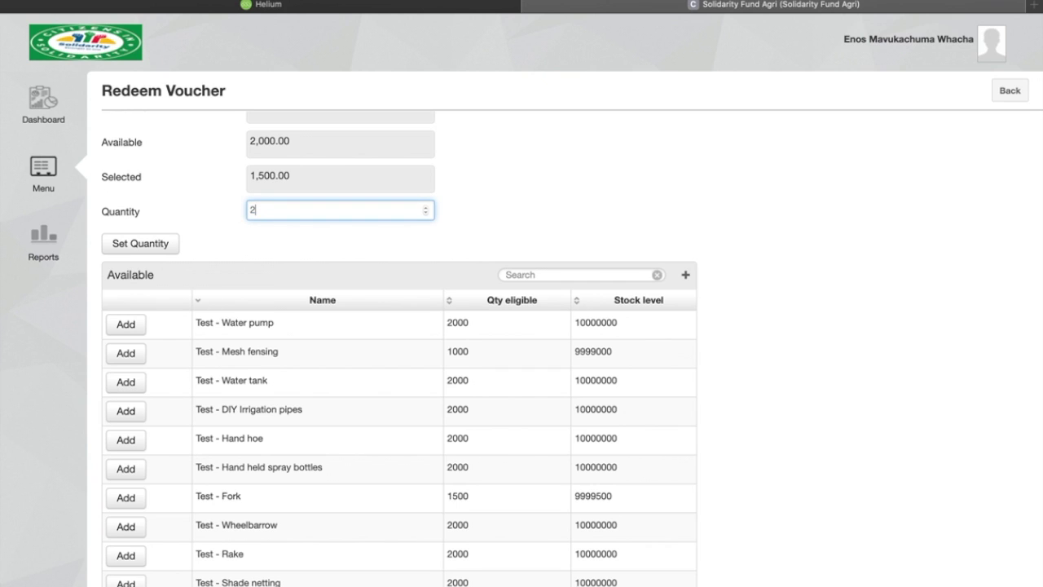
click(138, 245)
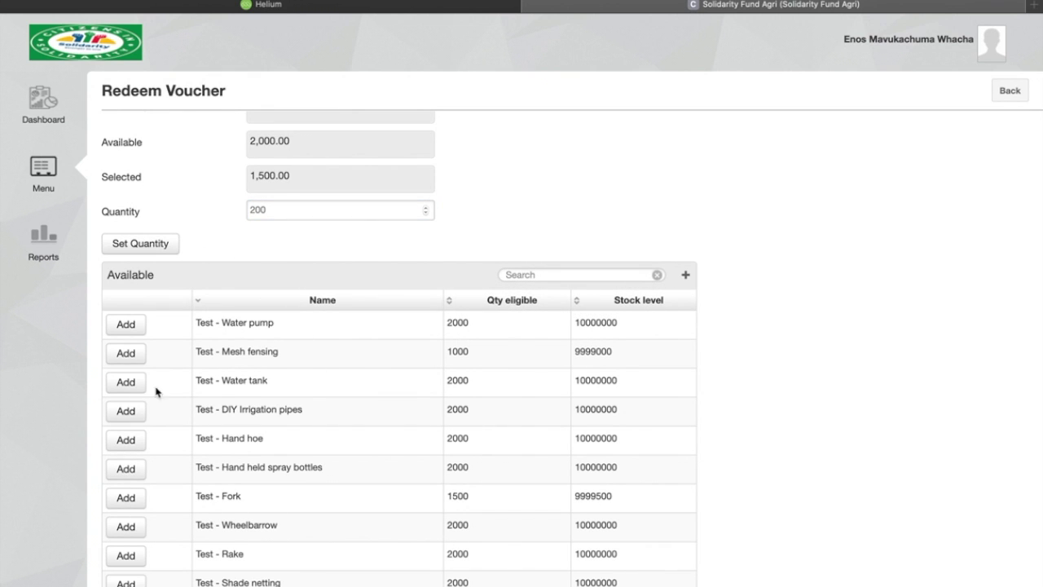
click(128, 383)
scroll(129, 388, down, 5)
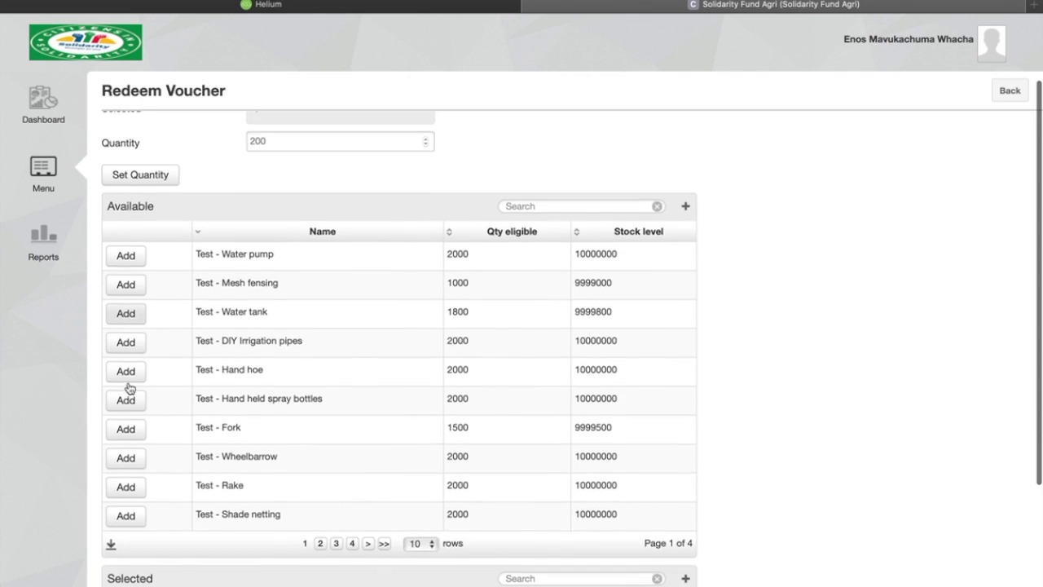
scroll(129, 388, down, 2)
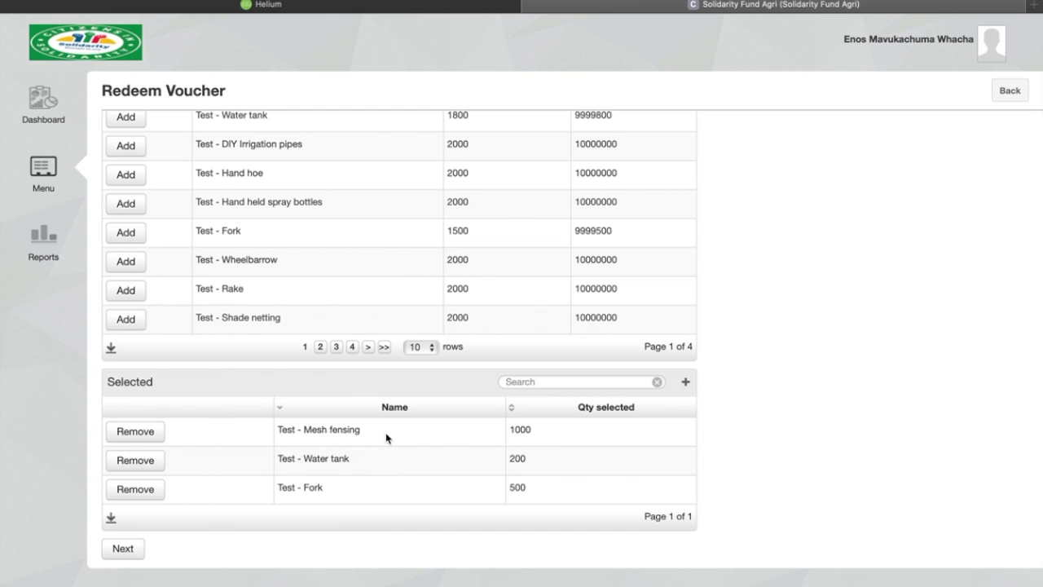
scroll(336, 485, up, 5)
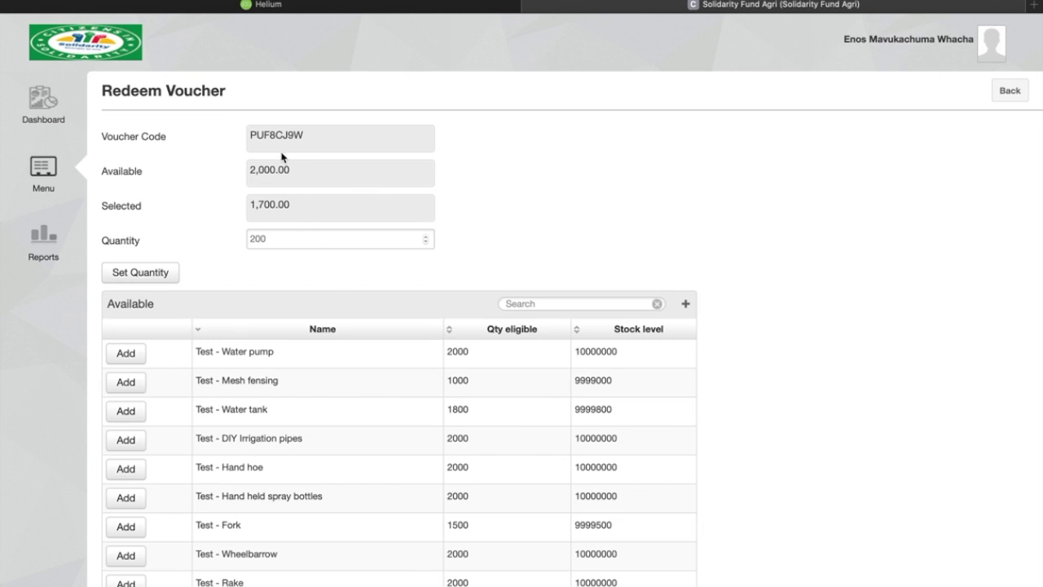
scroll(282, 134, down, 6)
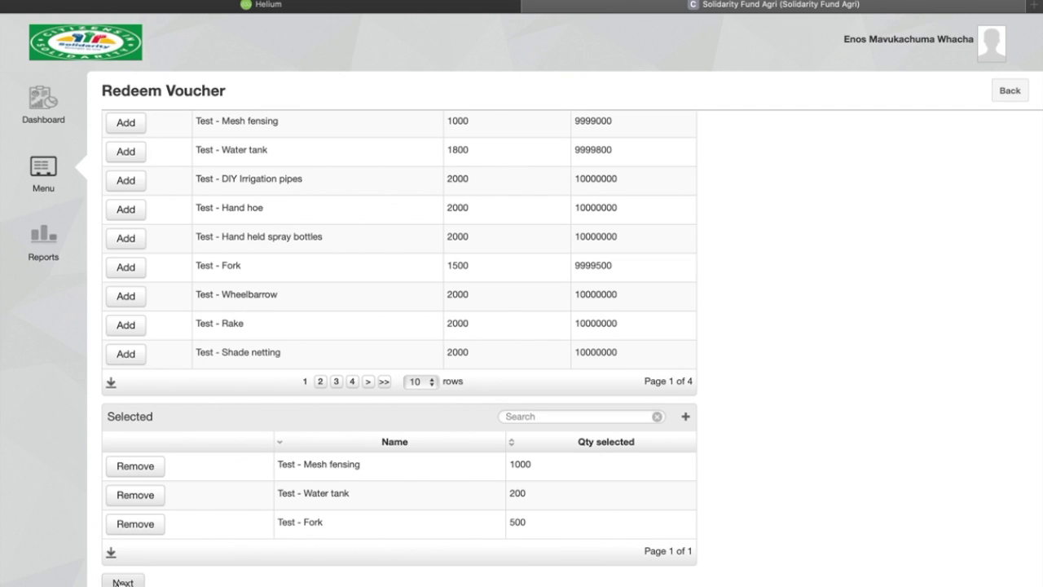
scroll(118, 582, down, 1)
- Proceed to the Voucher Summary listing Fork, Mesh fensing and Water tank
click(122, 581)
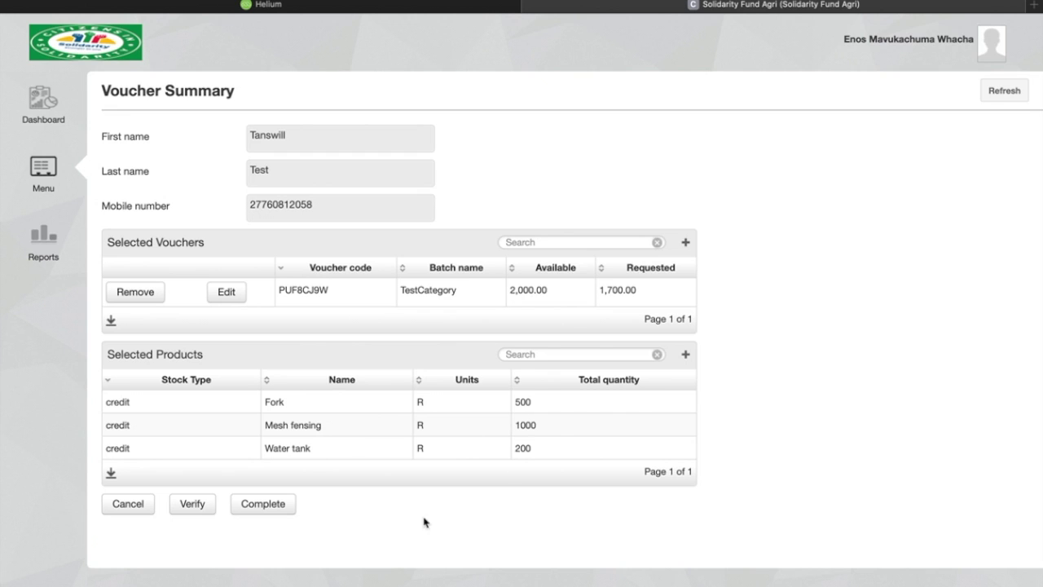
- Complete the 1,700.00 voucher redemption from the Voucher Summary
click(276, 510)
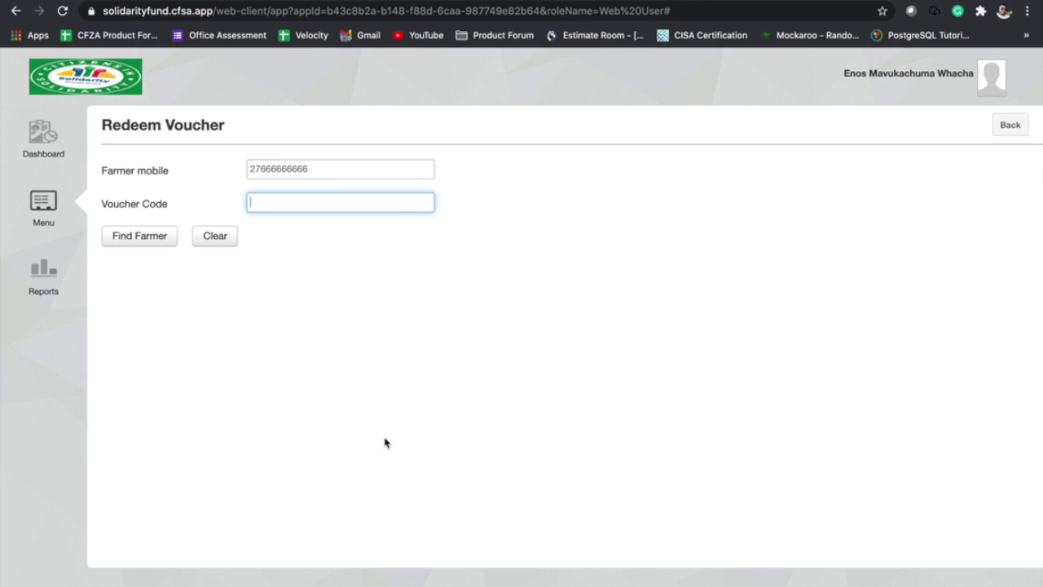
- Paste the second farmer's voucher code and look it up, getting 'The voucher has expired.'
click(274, 203)
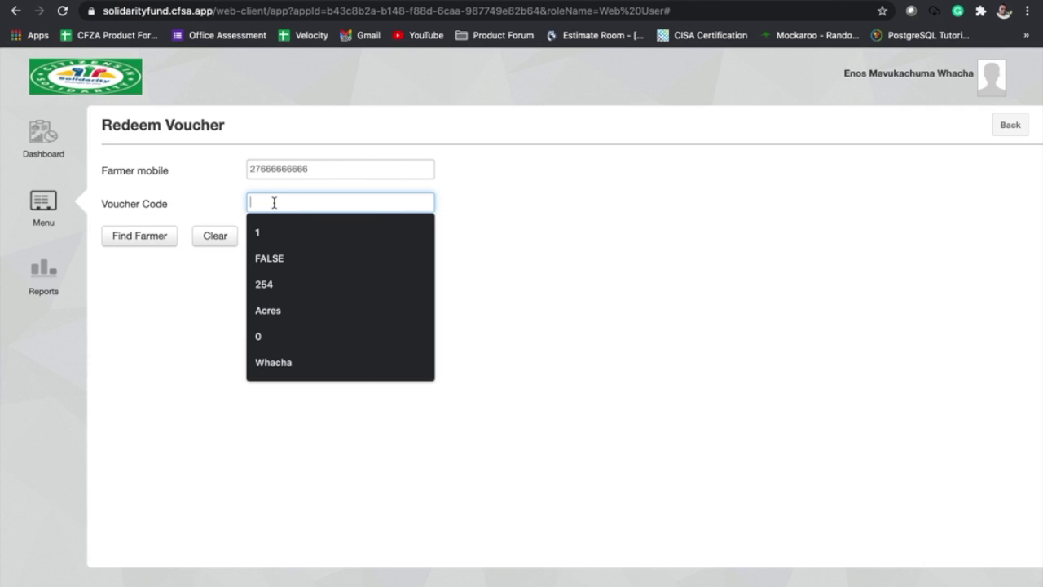
text(DYPKG84C)
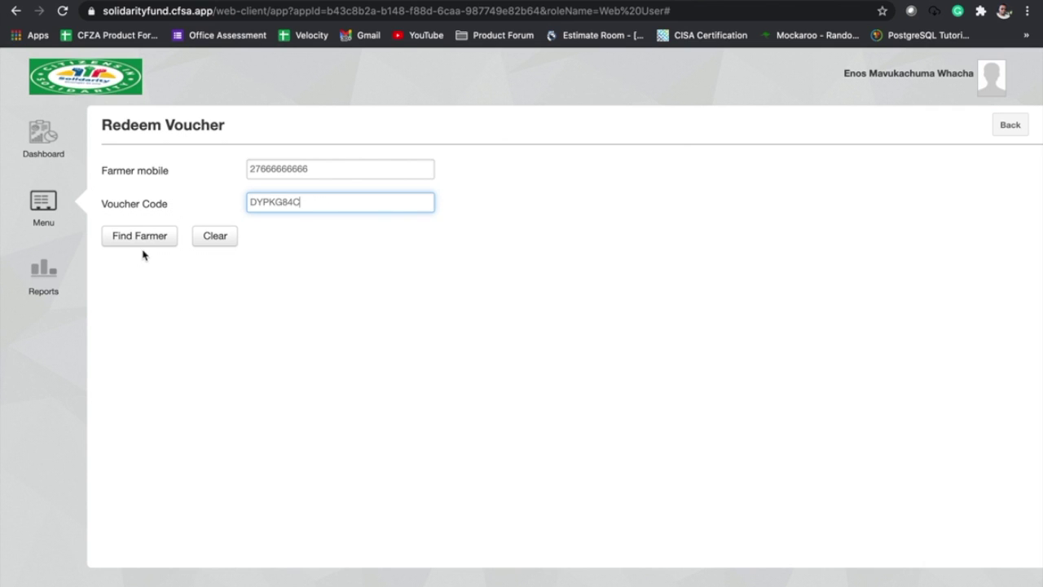
click(138, 246)
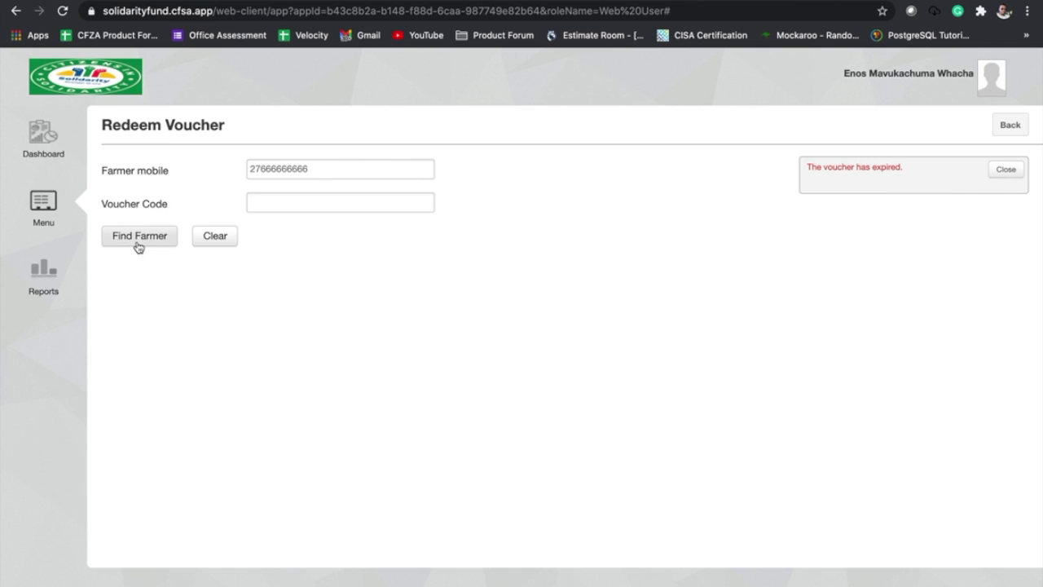